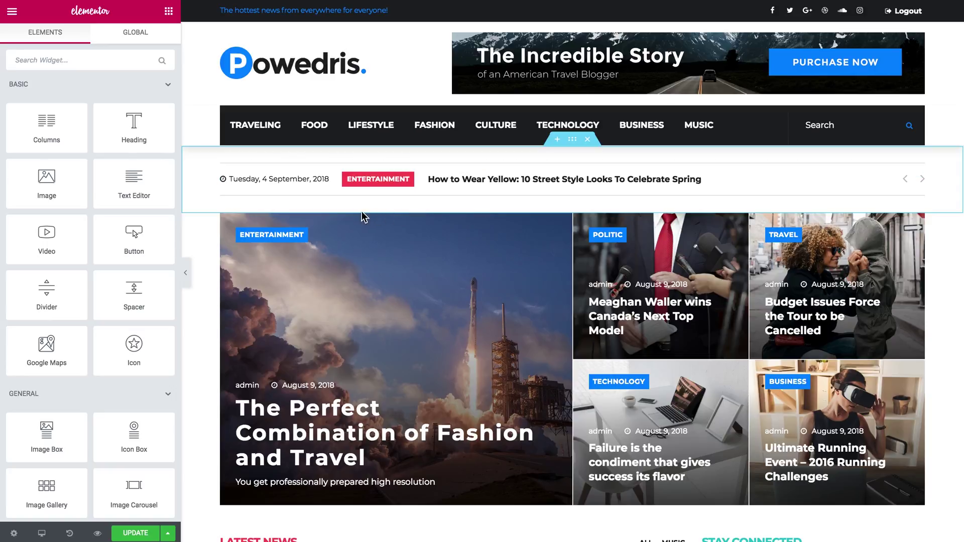
# Step: Under Advanced > Jet Popup, attach My Pop-Up Template to the Text Ticker with the Click Button trigger
pyautogui.click(318, 189)
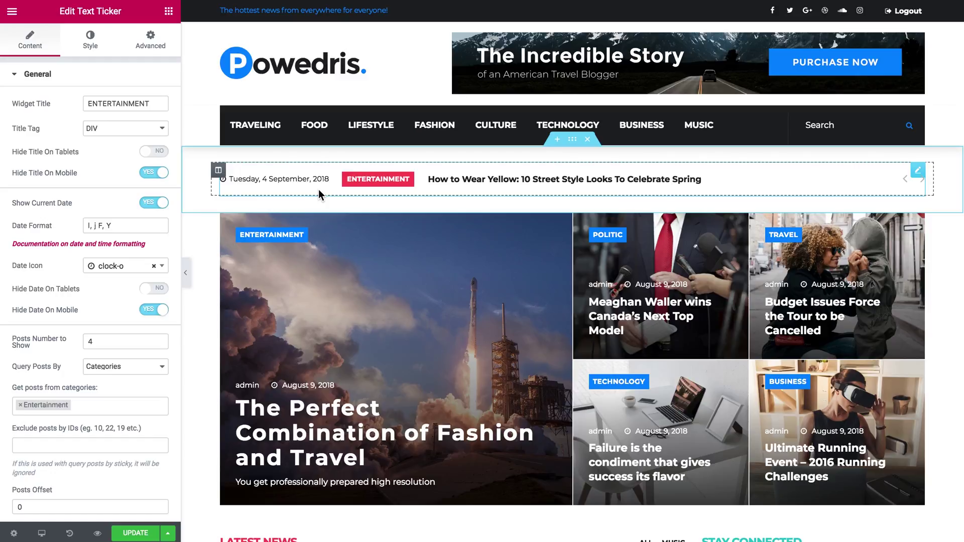
pyautogui.click(150, 40)
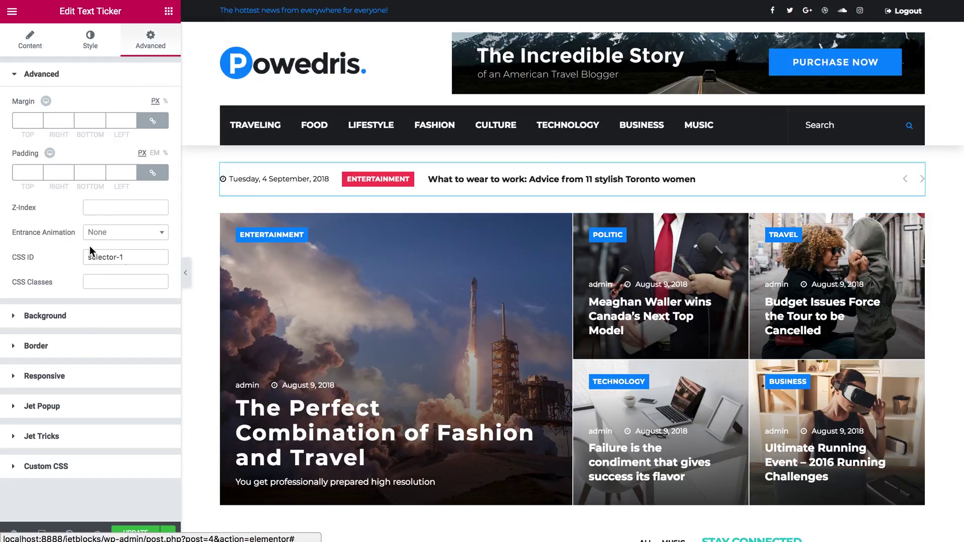
pyautogui.click(60, 406)
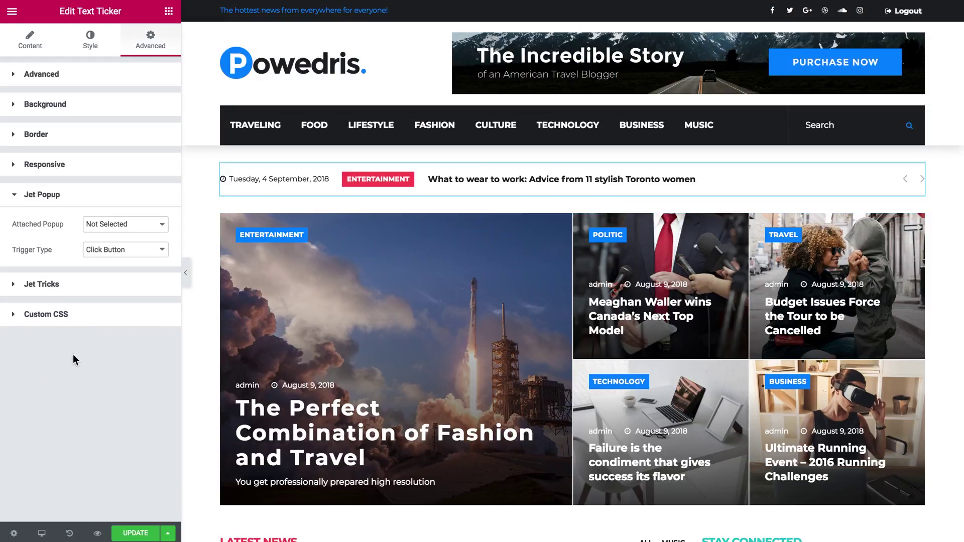
pyautogui.click(118, 227)
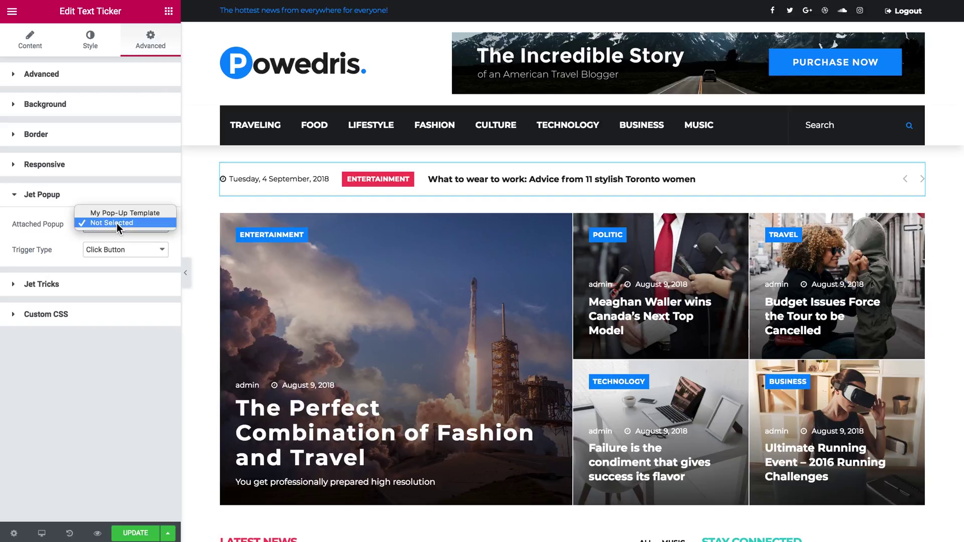
pyautogui.click(120, 213)
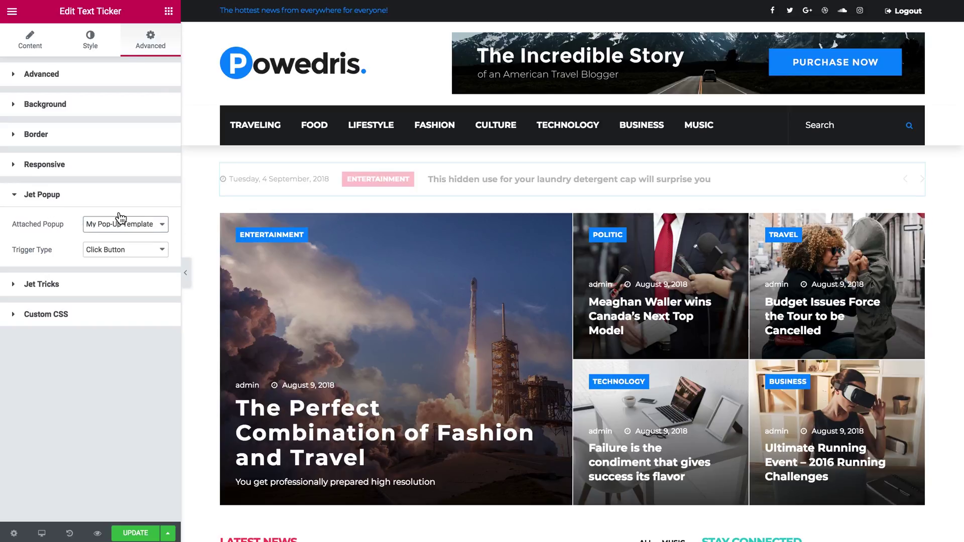
pyautogui.click(107, 254)
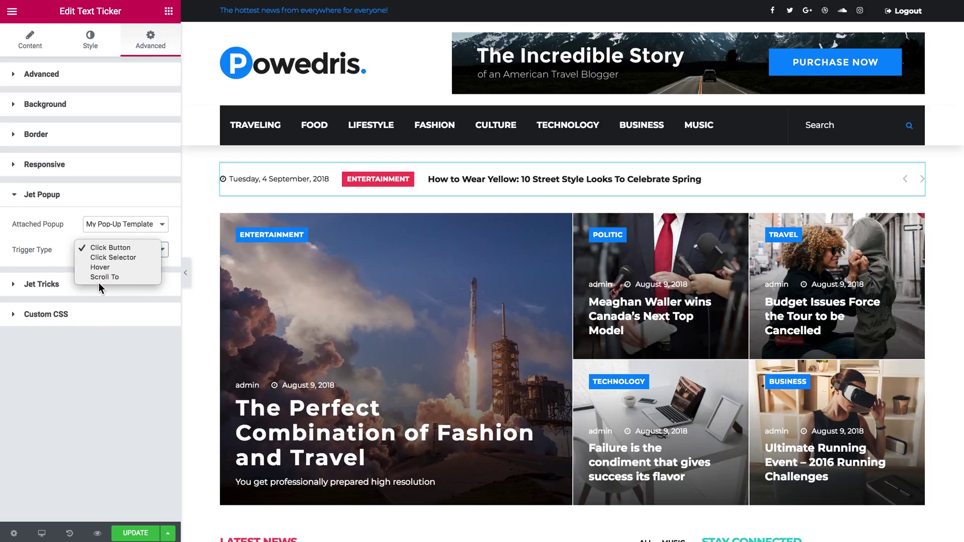
pyautogui.click(111, 247)
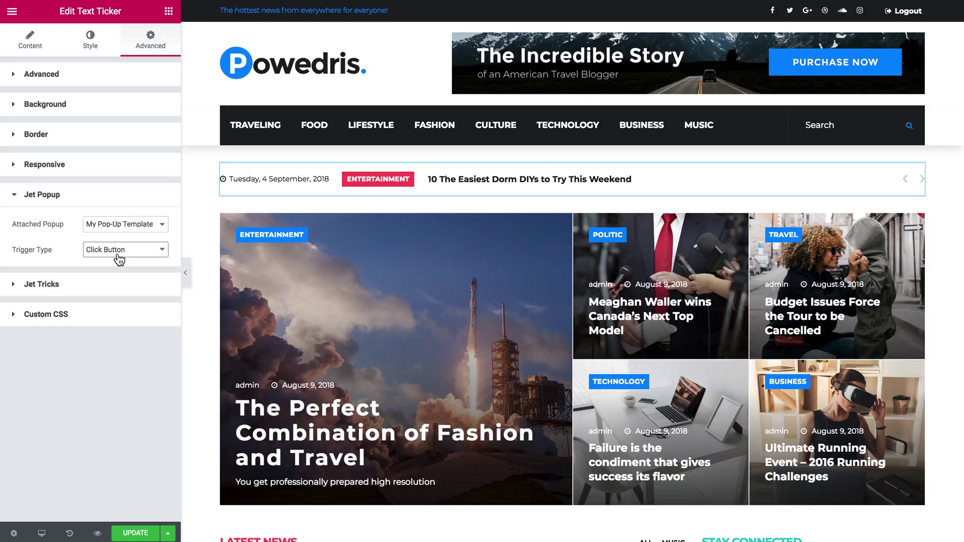
# Step: Try the Custom Selector, Hover and Scroll To trigger types for the ticker's popup
pyautogui.click(119, 258)
pyautogui.click(117, 257)
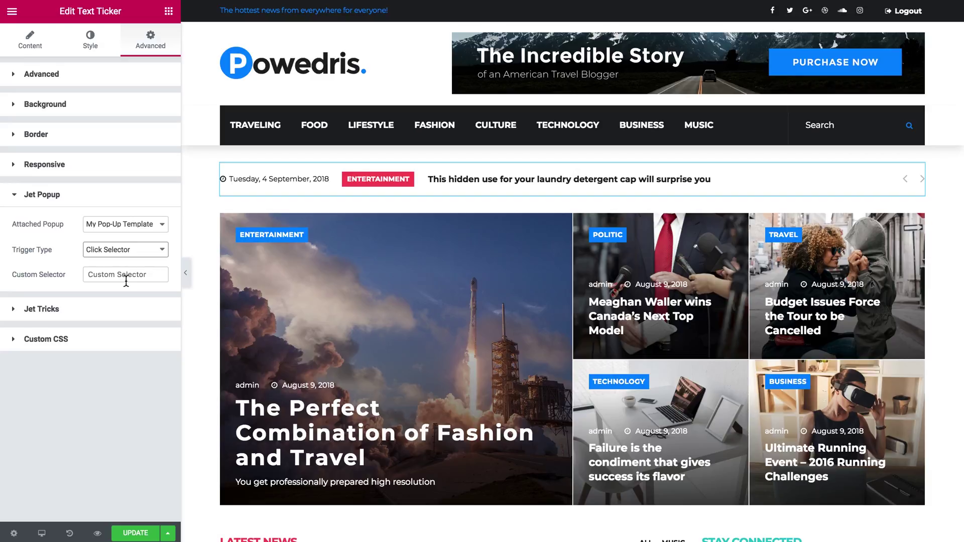
pyautogui.click(140, 251)
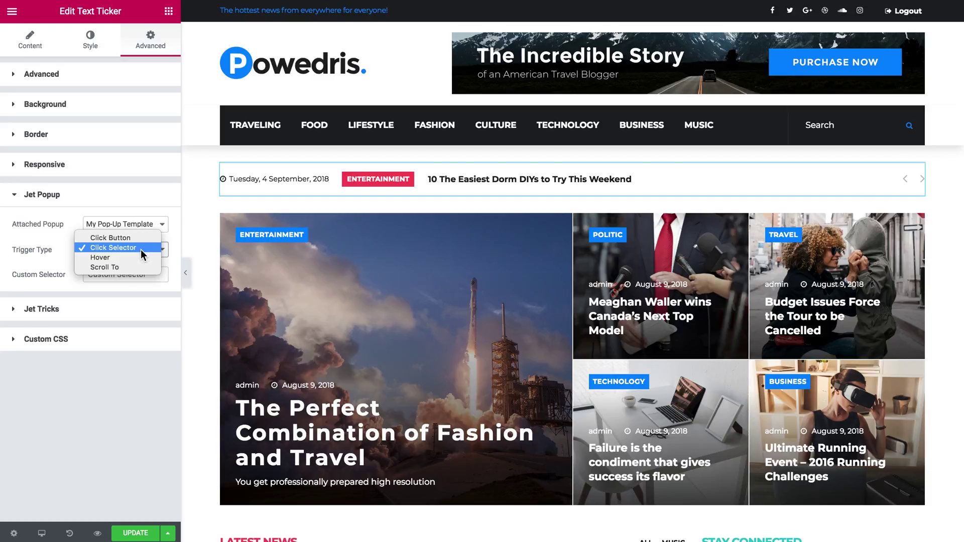
pyautogui.click(135, 258)
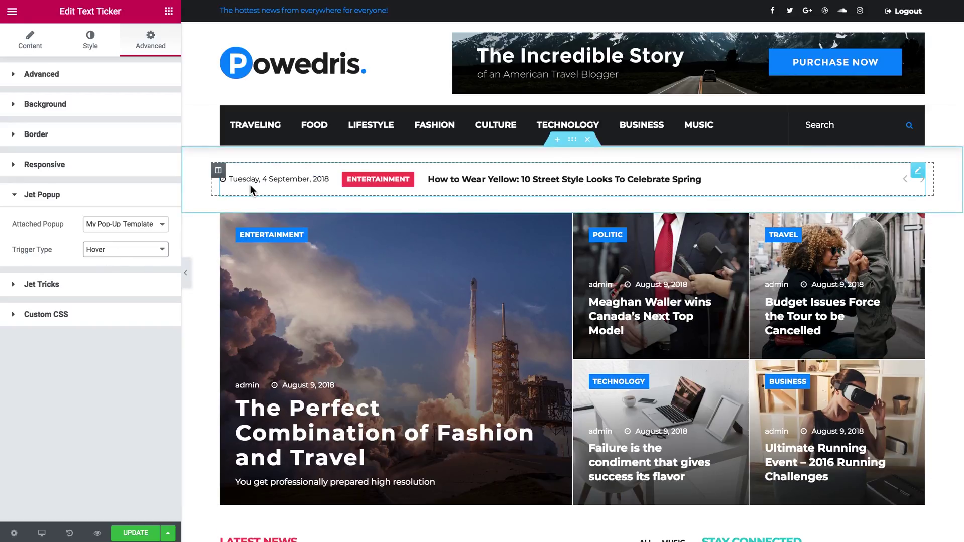
pyautogui.click(146, 250)
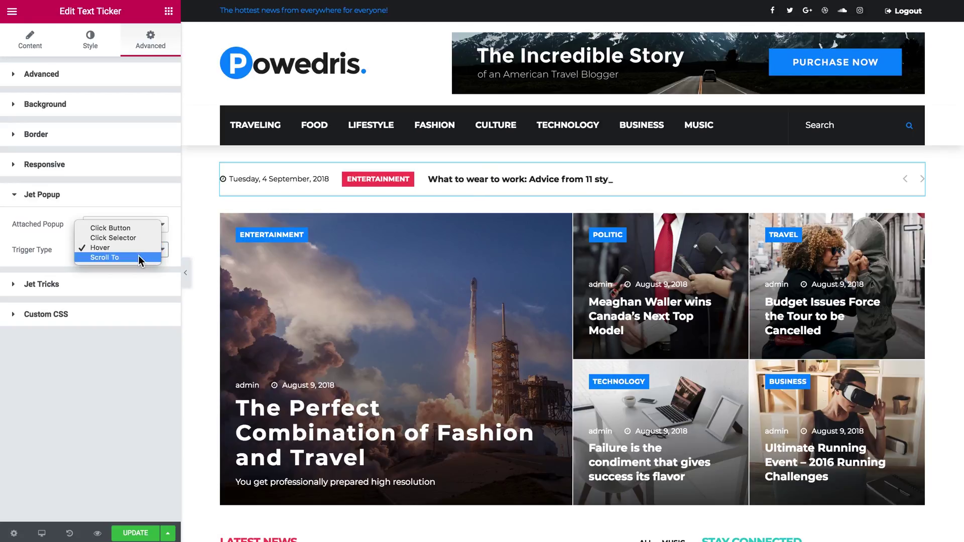
pyautogui.click(140, 259)
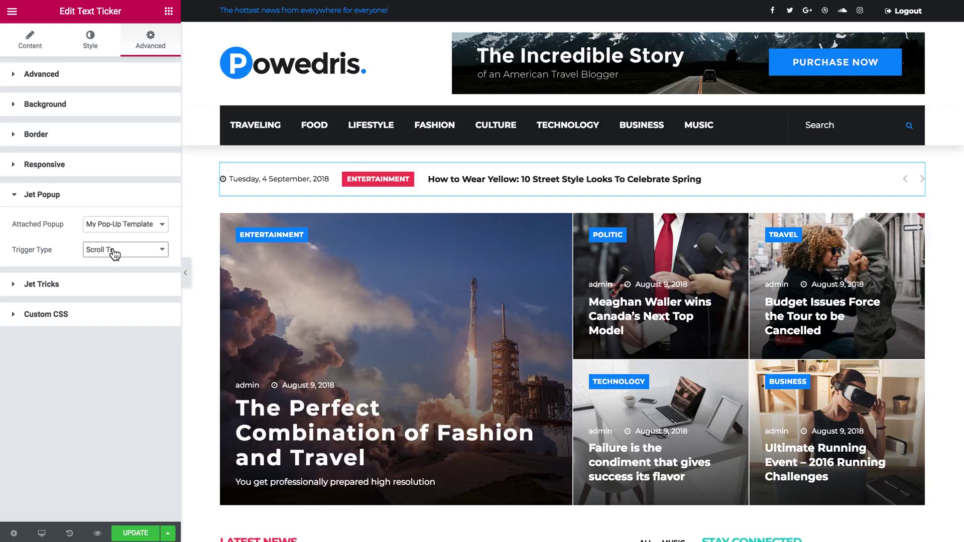
# Step: Set the ticker popup's trigger back to Hover and update the page
pyautogui.click(117, 254)
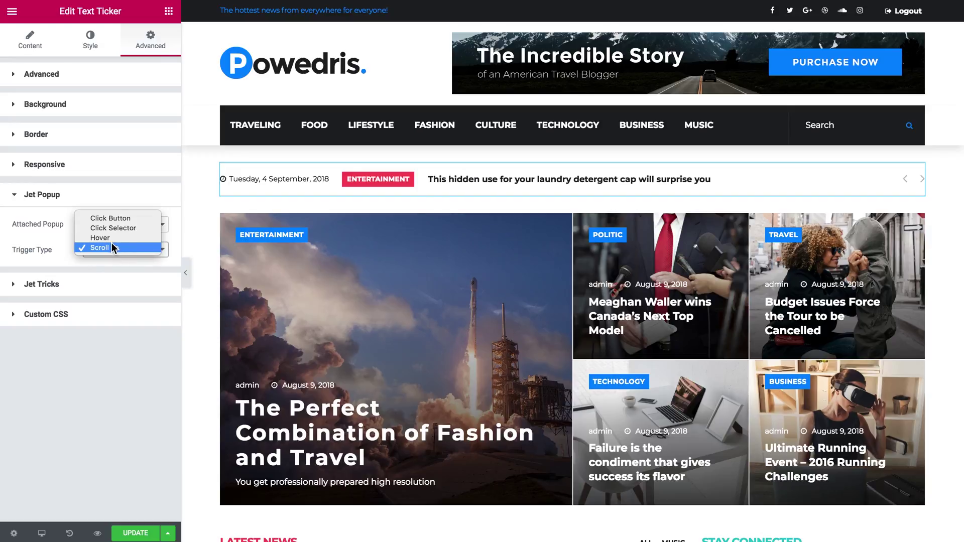
pyautogui.click(113, 238)
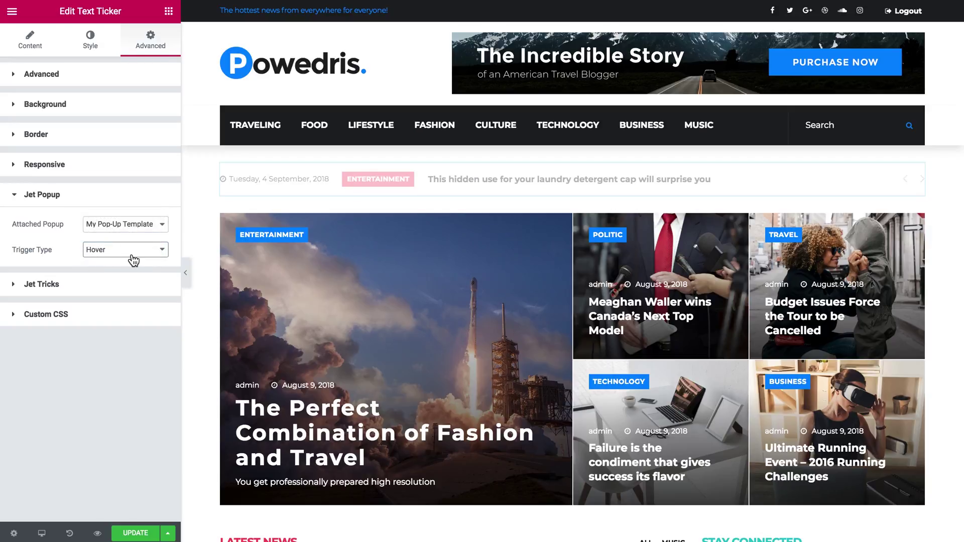
pyautogui.click(130, 533)
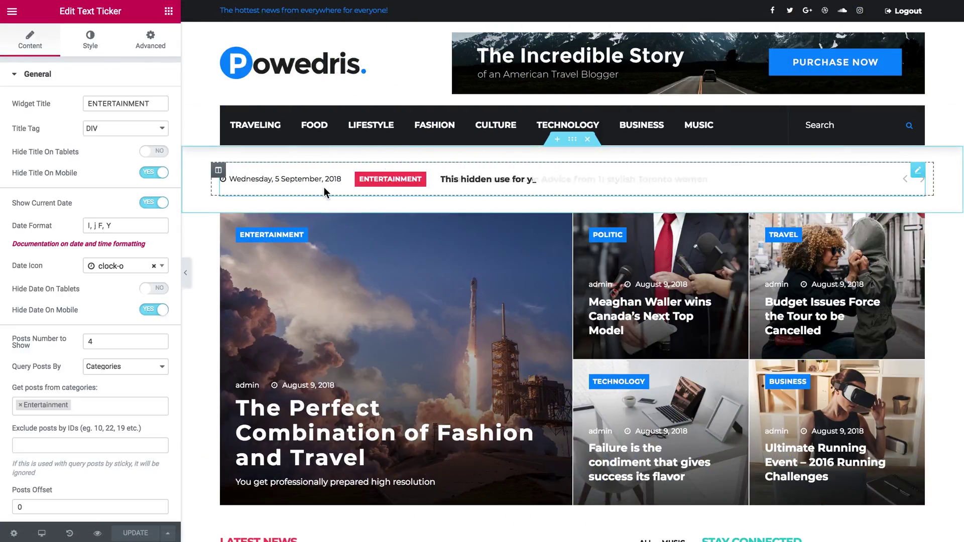
# Step: In the ticker's Jet Popup settings, attach My Pop-Up Template with a Hover trigger
pyautogui.click(150, 40)
pyautogui.click(57, 413)
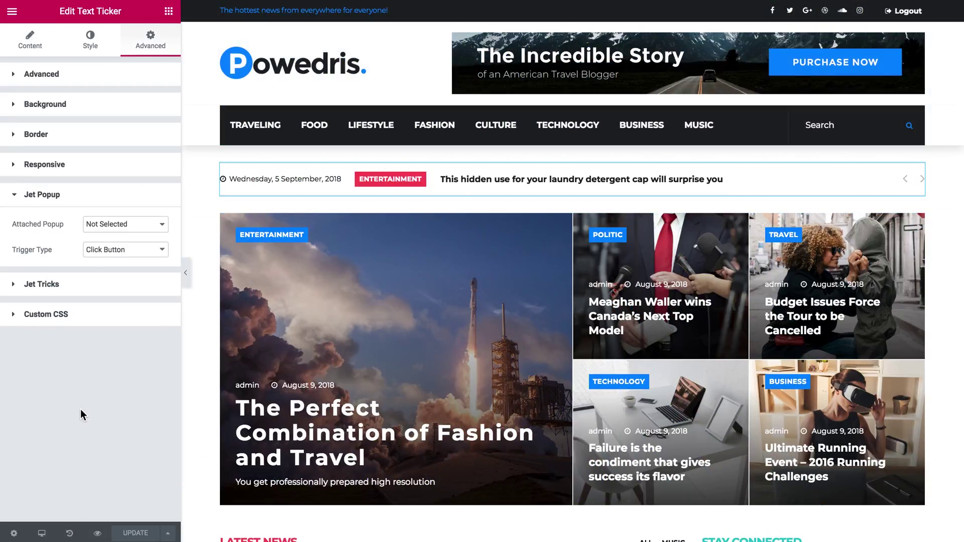
pyautogui.click(95, 222)
pyautogui.click(105, 210)
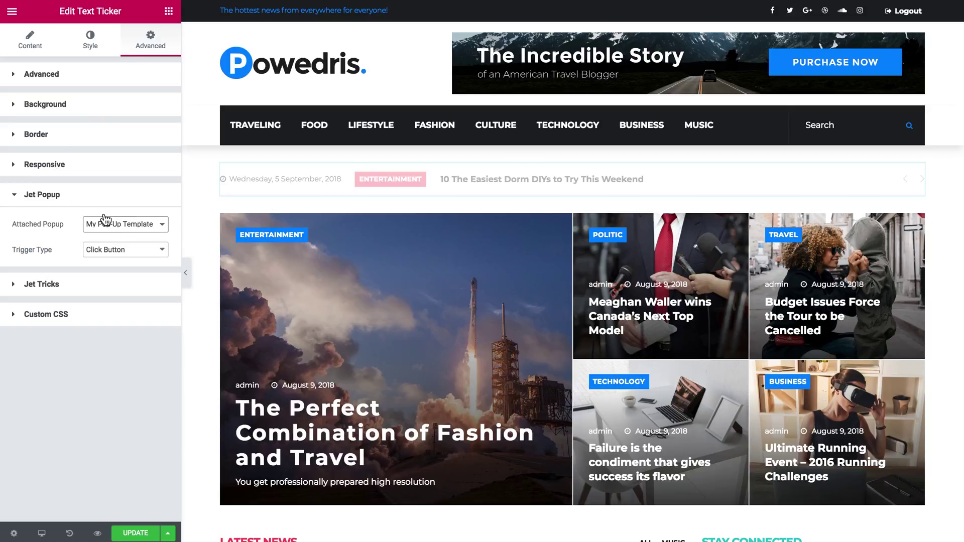
pyautogui.click(123, 249)
pyautogui.click(144, 267)
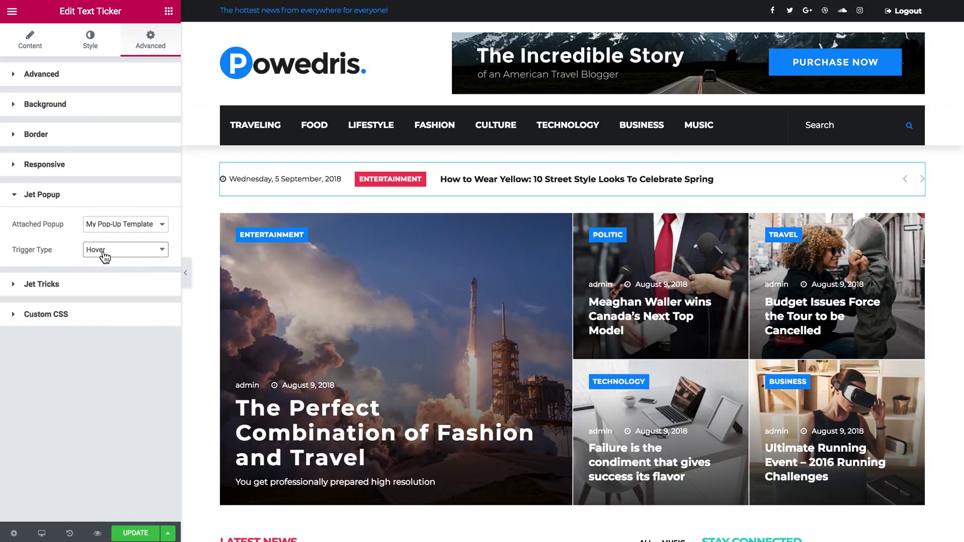
pyautogui.scroll(-10, 417, 240)
# Step: Attach My Pop-Up Template to the Daily News Smart Posts List, triggered by Scroll To
pyautogui.scroll(-2, 417, 245)
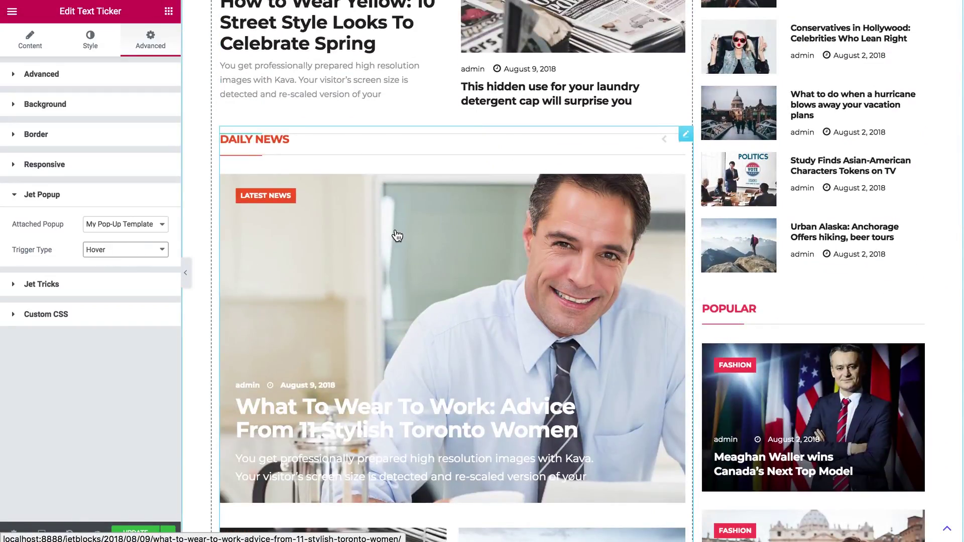
pyautogui.click(397, 236)
pyautogui.click(150, 39)
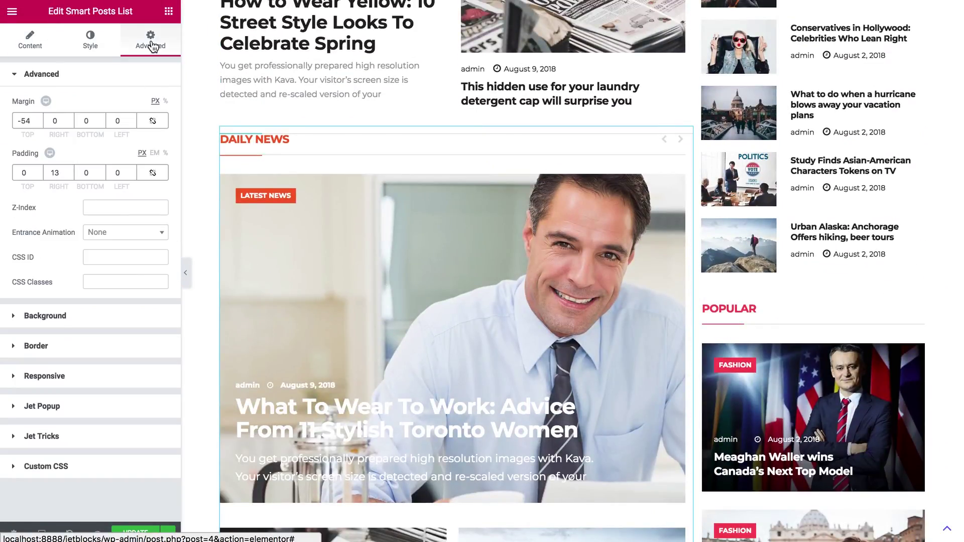
pyautogui.click(40, 406)
pyautogui.click(126, 224)
pyautogui.click(127, 213)
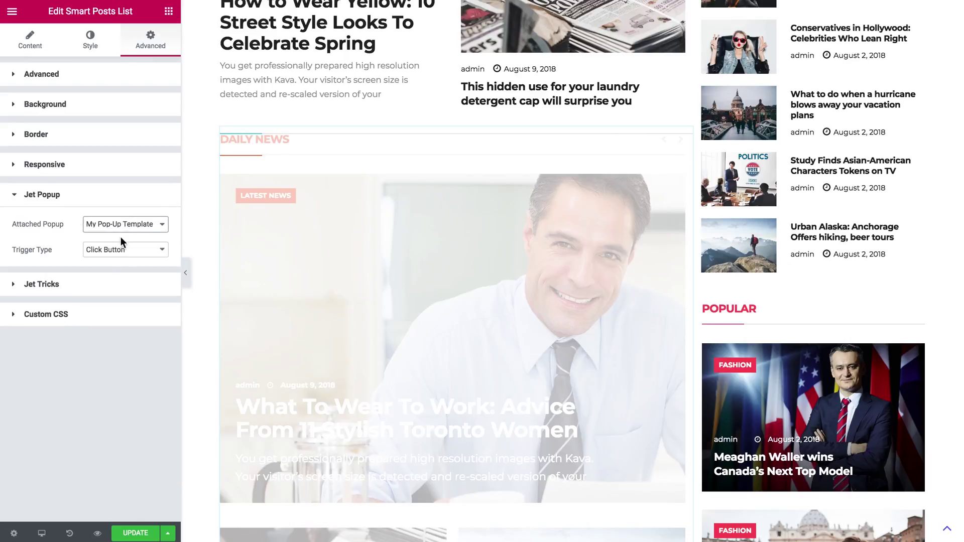
pyautogui.click(115, 254)
pyautogui.click(107, 275)
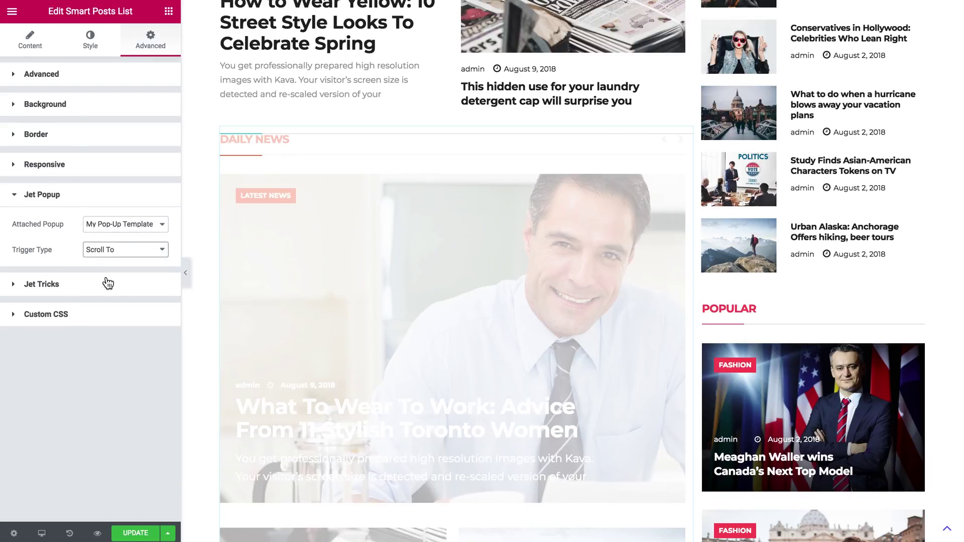
pyautogui.scroll(1, 267, 290)
pyautogui.scroll(-2, 548, 381)
pyautogui.scroll(-15, 519, 259)
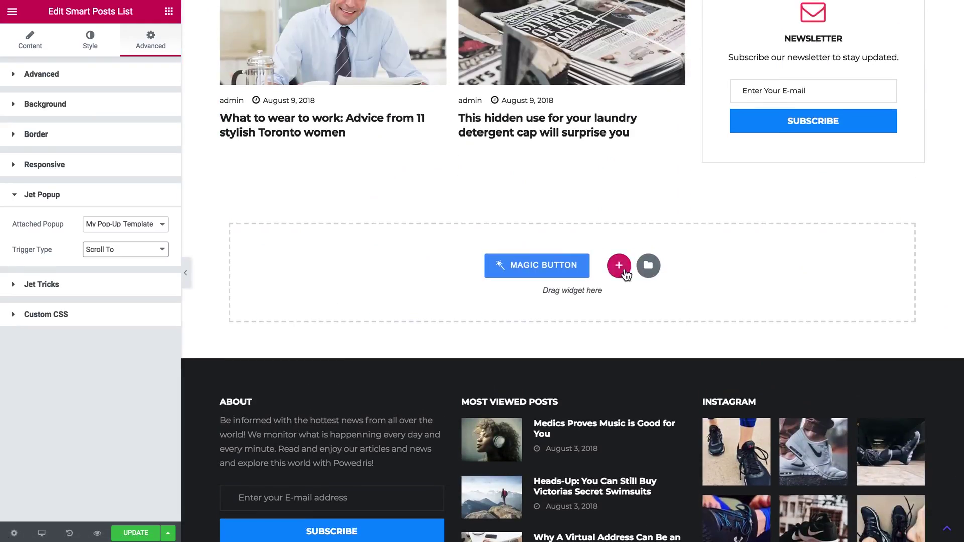
# Step: Add a three-column section and drag an Animated Box, found by searching 'anim', into its middle column
pyautogui.click(618, 265)
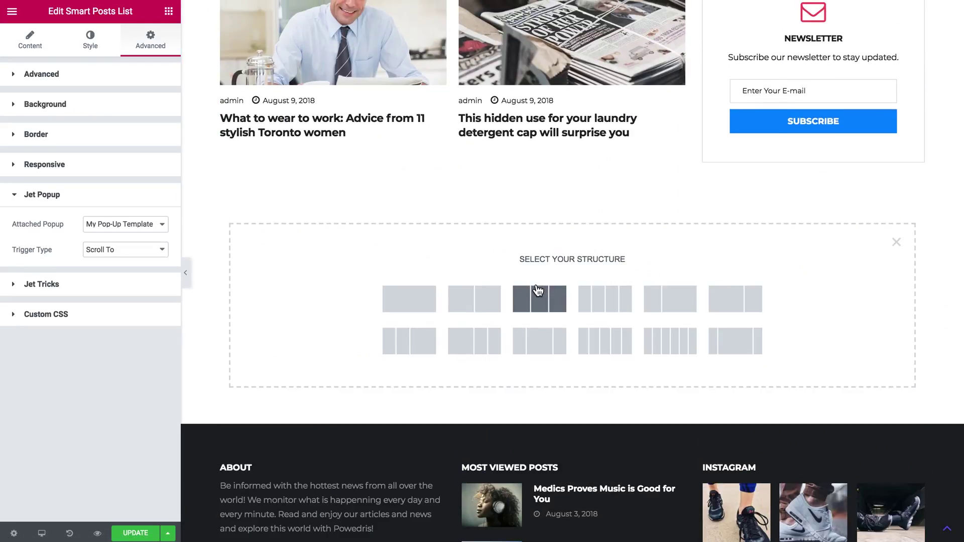
pyautogui.click(538, 301)
pyautogui.click(168, 11)
pyautogui.click(99, 66)
pyautogui.write('a')
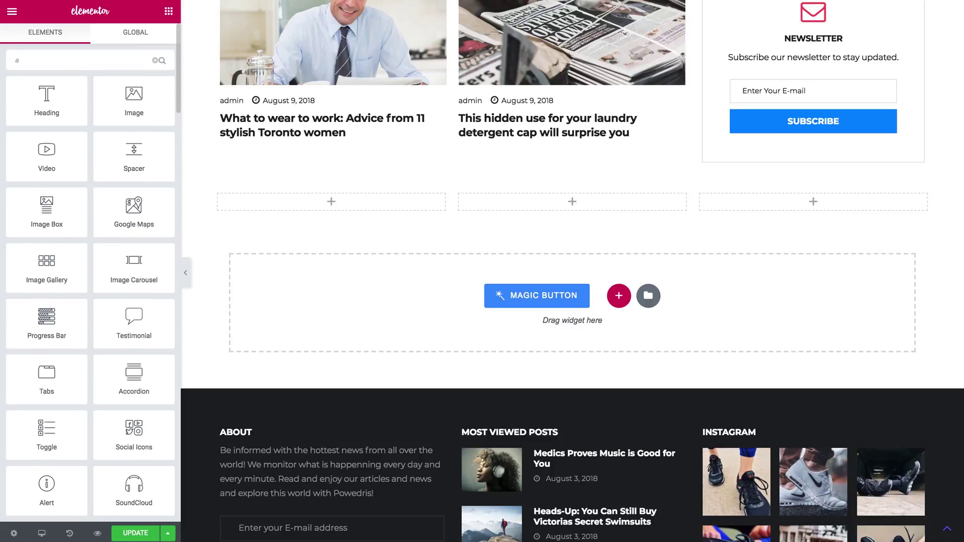
pyautogui.write('nim')
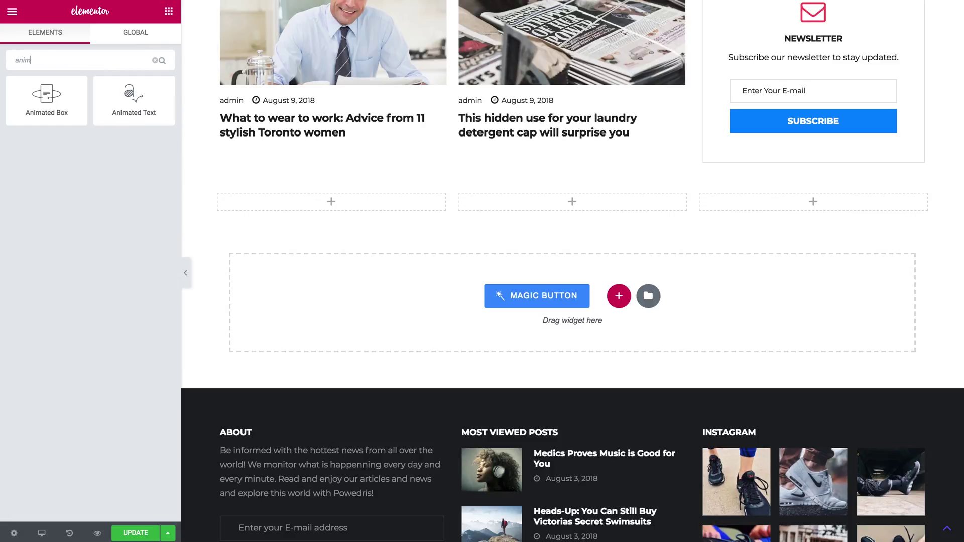
pyautogui.moveTo(47, 98); pyautogui.dragTo(549, 212)
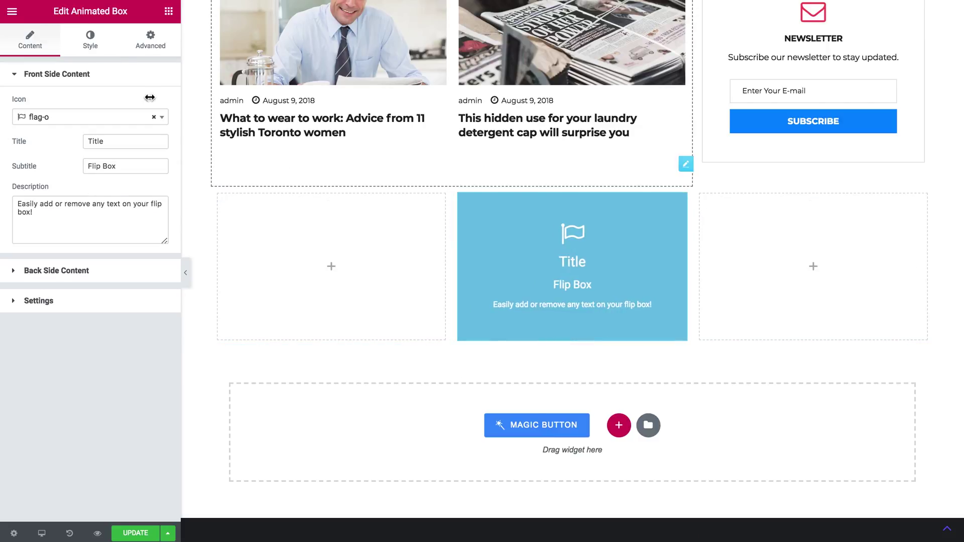
pyautogui.click(153, 41)
# Step: Attach My Pop-Up Template to the Animated Box on Click Button, then update the page
pyautogui.click(81, 406)
pyautogui.click(145, 226)
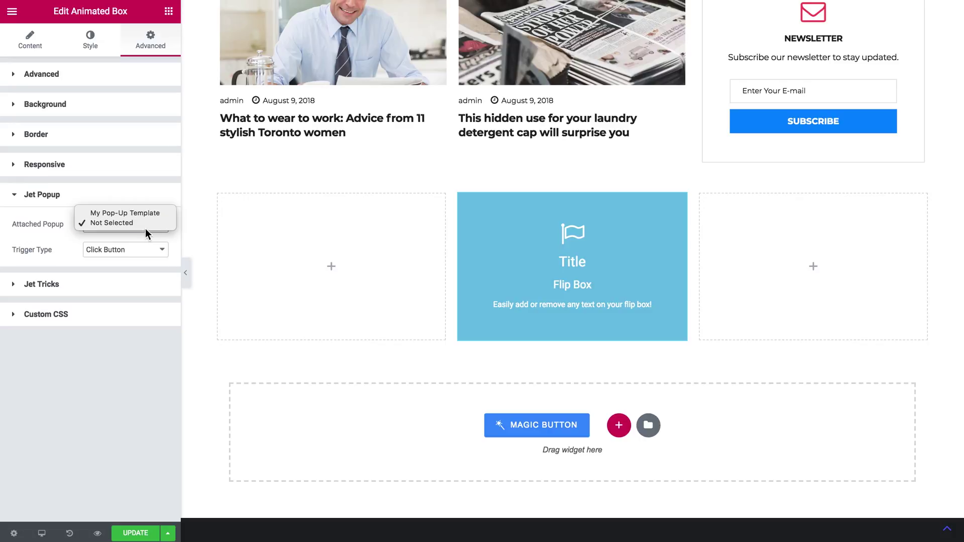
pyautogui.click(147, 214)
pyautogui.click(128, 251)
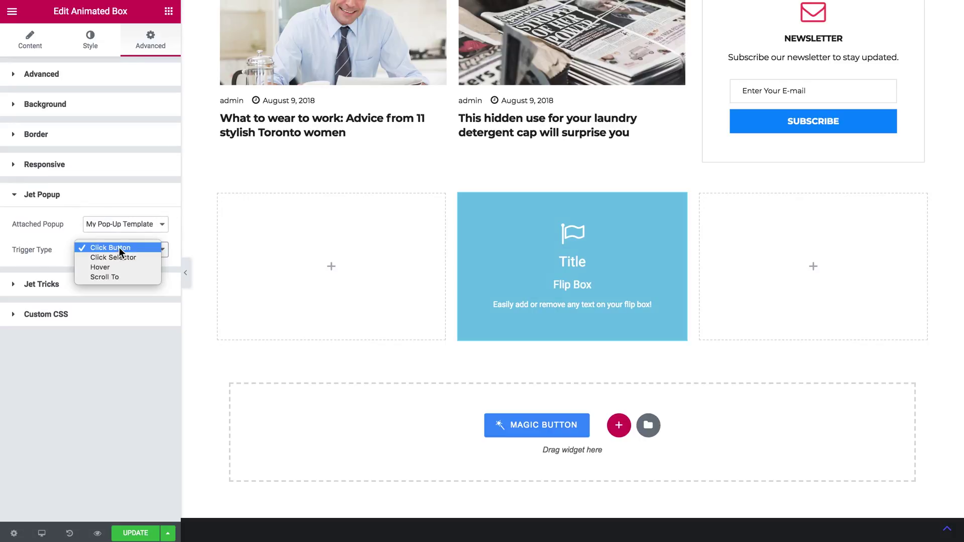
pyautogui.click(119, 247)
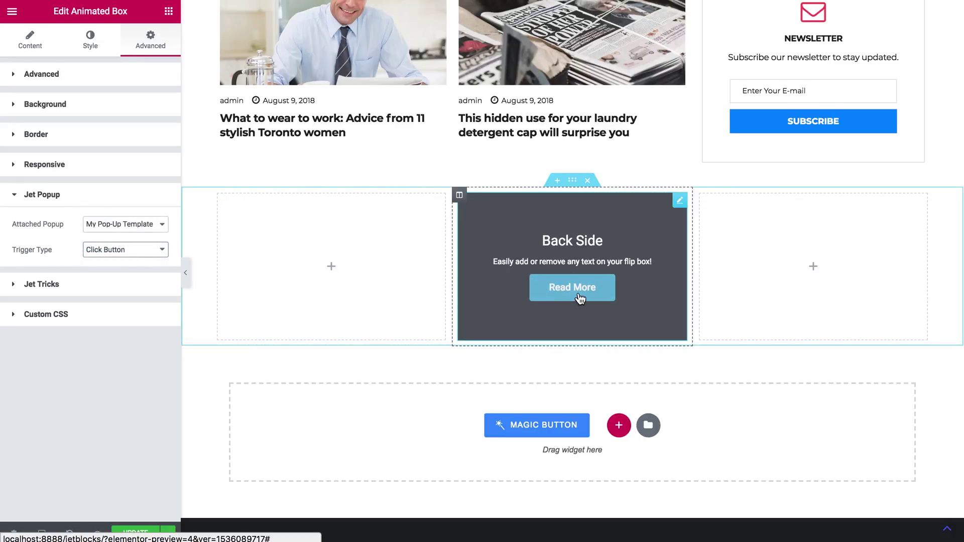
pyautogui.click(137, 534)
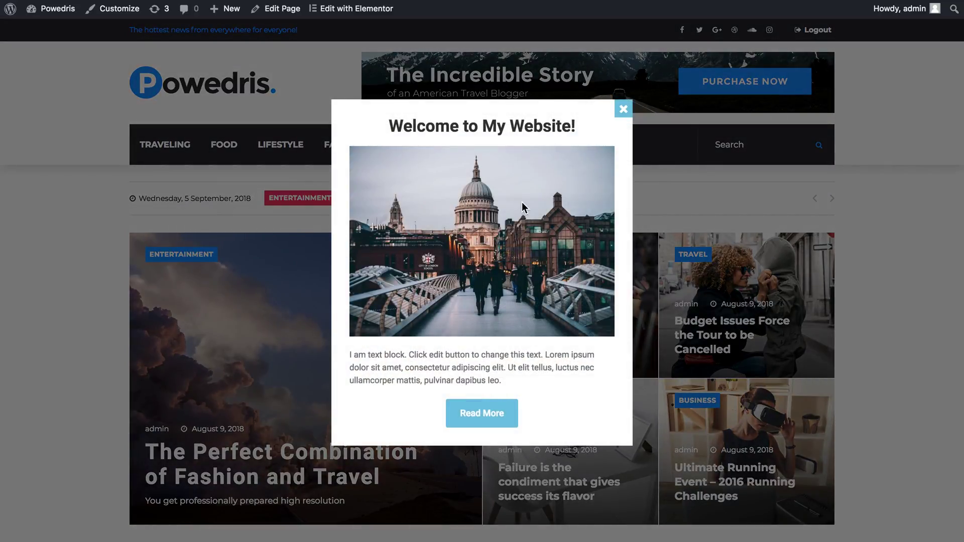
# Step: On the live page, confirm the Welcome popup appears on scrolling and from the flip box's Read More
pyautogui.click(622, 108)
pyautogui.scroll(-8, 552, 176)
pyautogui.scroll(-15, 514, 251)
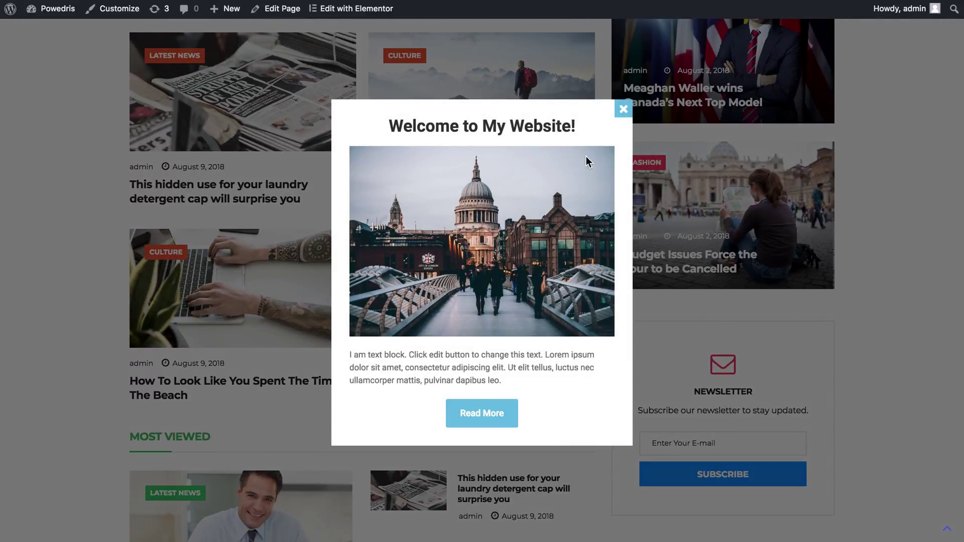
pyautogui.click(623, 109)
pyautogui.scroll(-18, 511, 154)
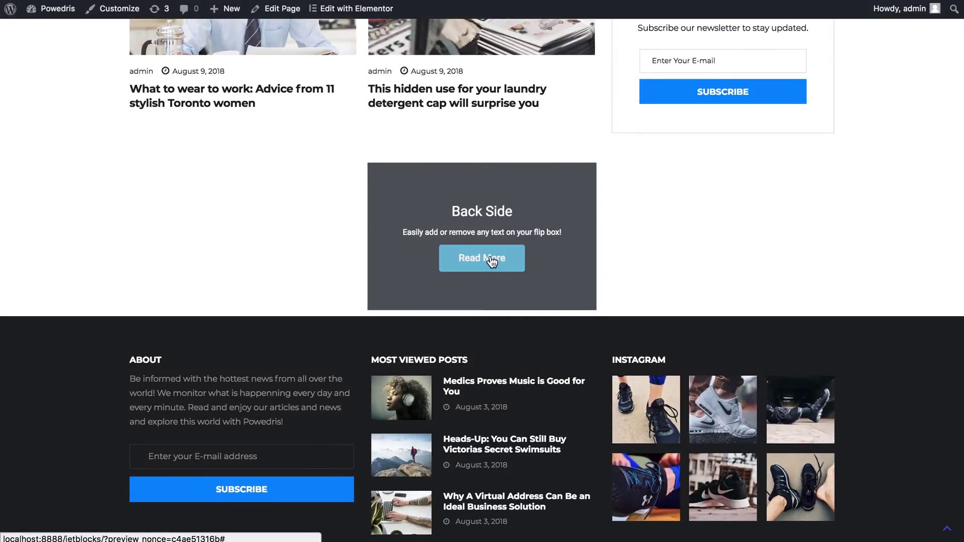
pyautogui.click(491, 259)
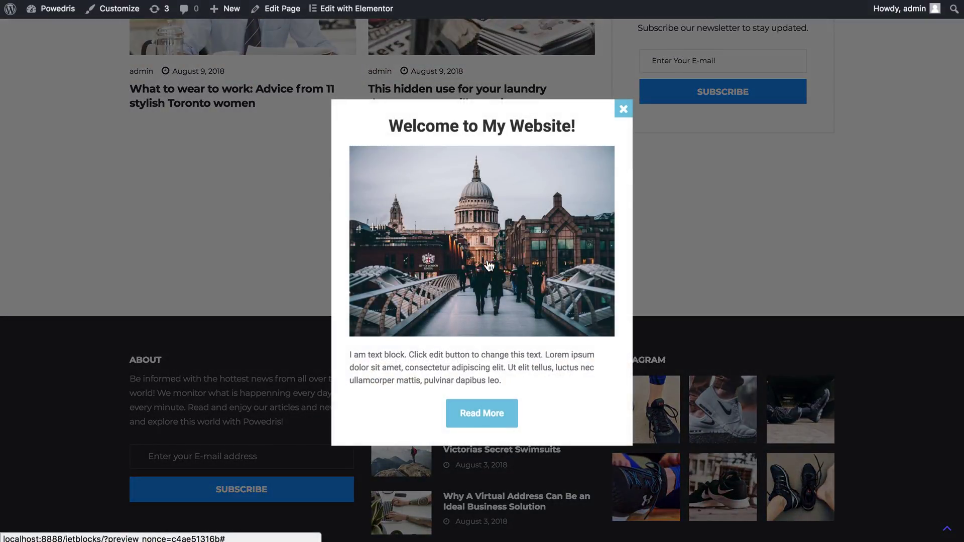